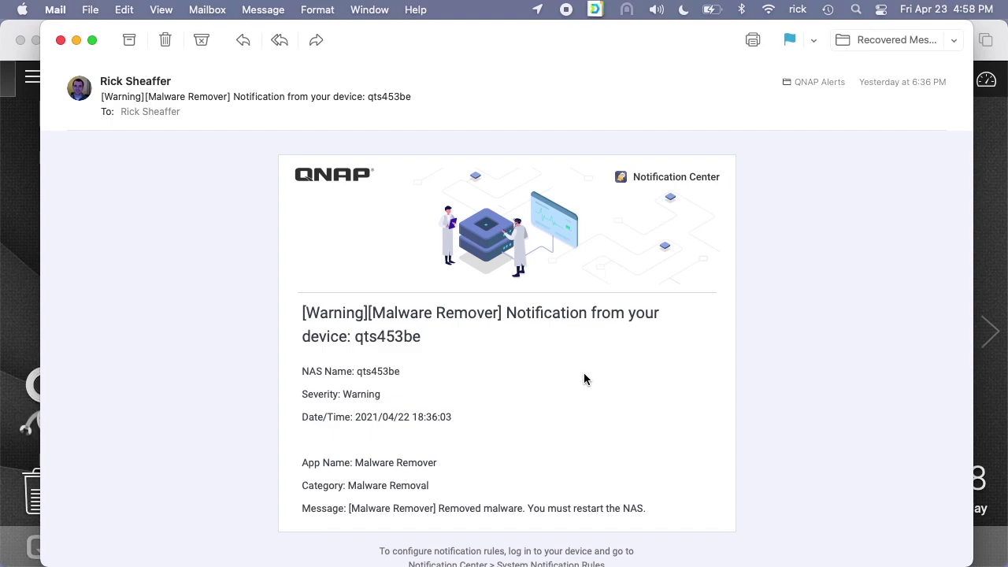
Dismiss the malware warning email, open Malware Remover, and review the MR2102 removal warnings in the log
{"action": "left_click", "coordinate": [61, 40]}
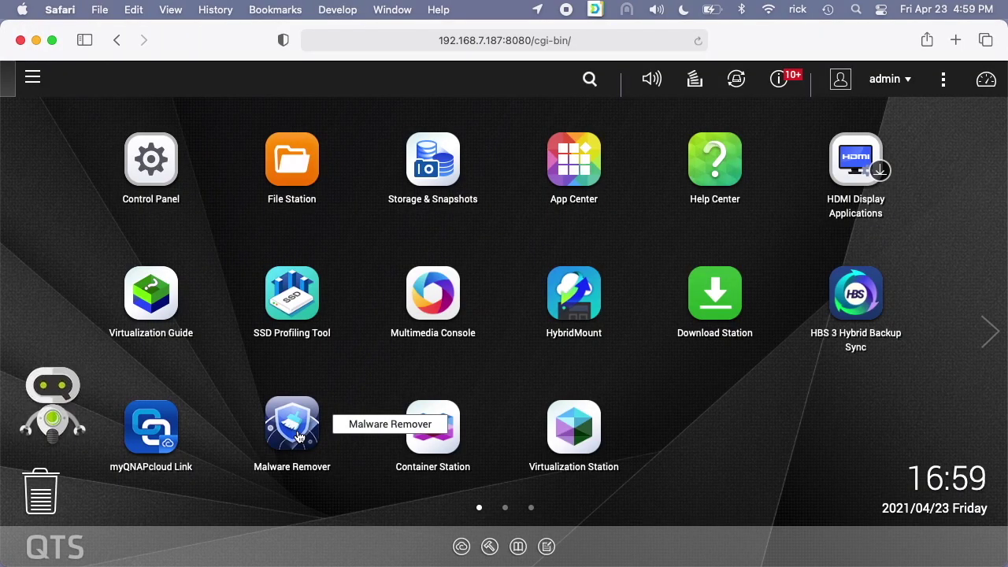
{"action": "left_click", "coordinate": [298, 436]}
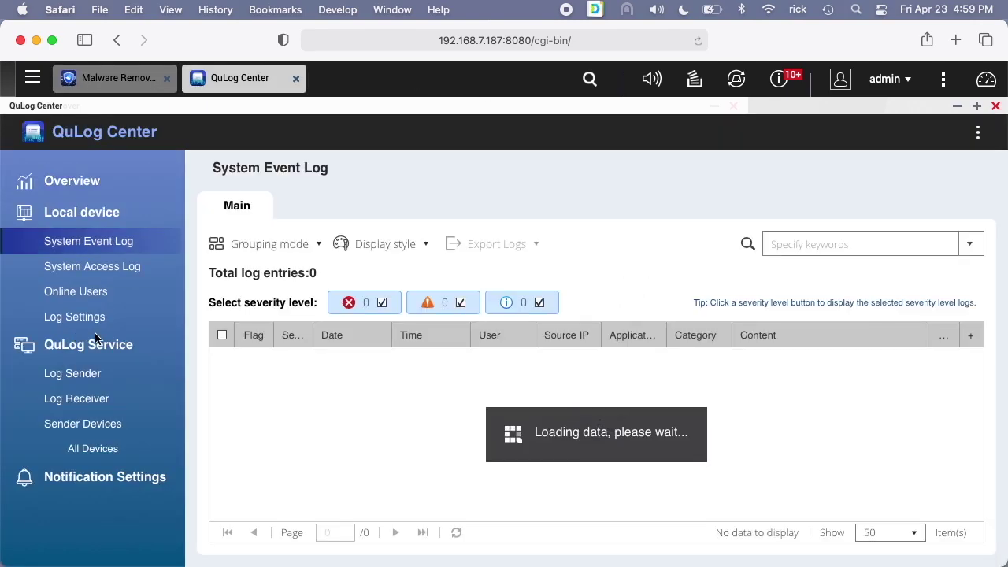
{"action": "scroll", "coordinate": [830, 449], "scroll_direction": "down", "scroll_amount": 5}
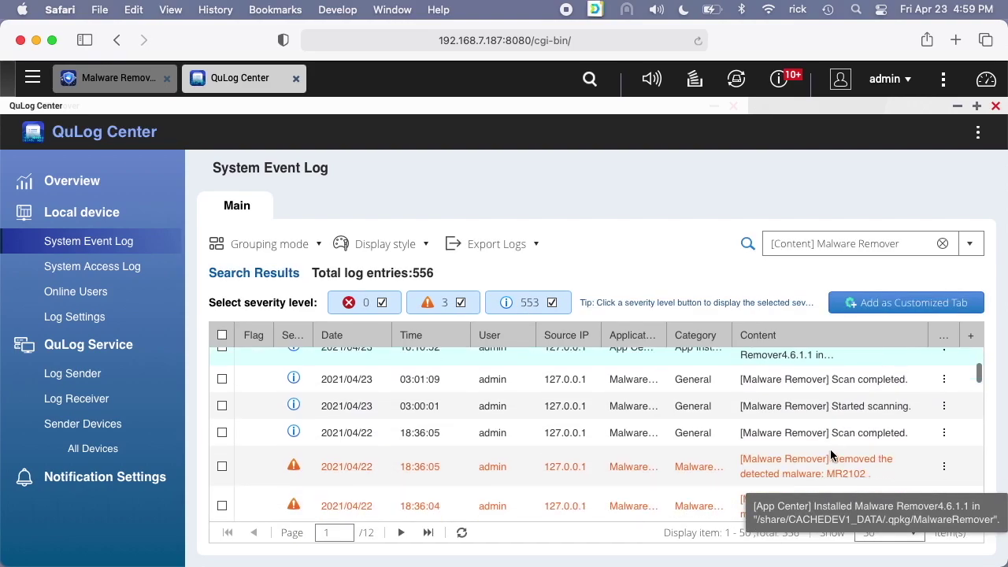
{"action": "scroll", "coordinate": [824, 437], "scroll_direction": "down", "scroll_amount": 1}
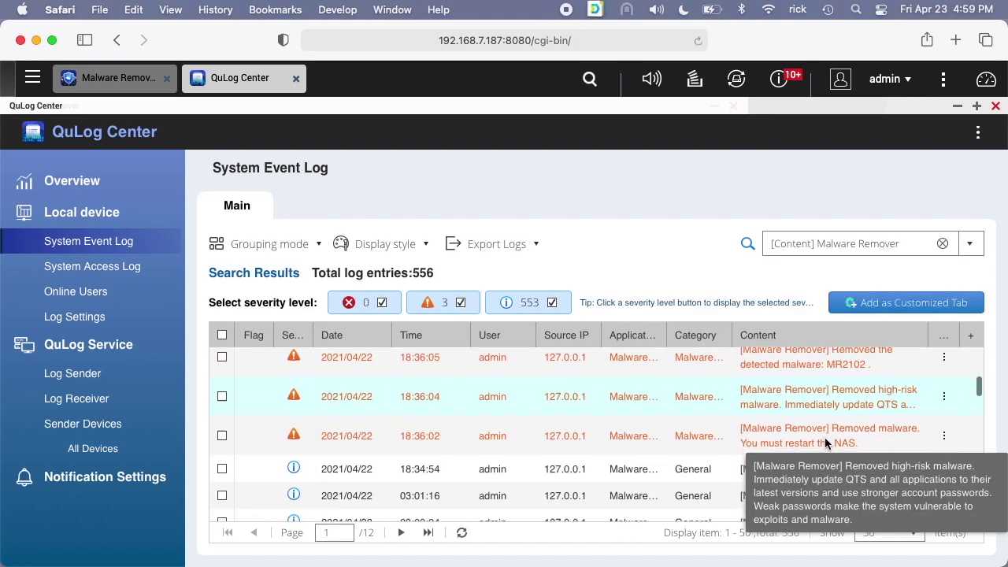
{"action": "scroll", "coordinate": [824, 437], "scroll_direction": "up", "scroll_amount": 1}
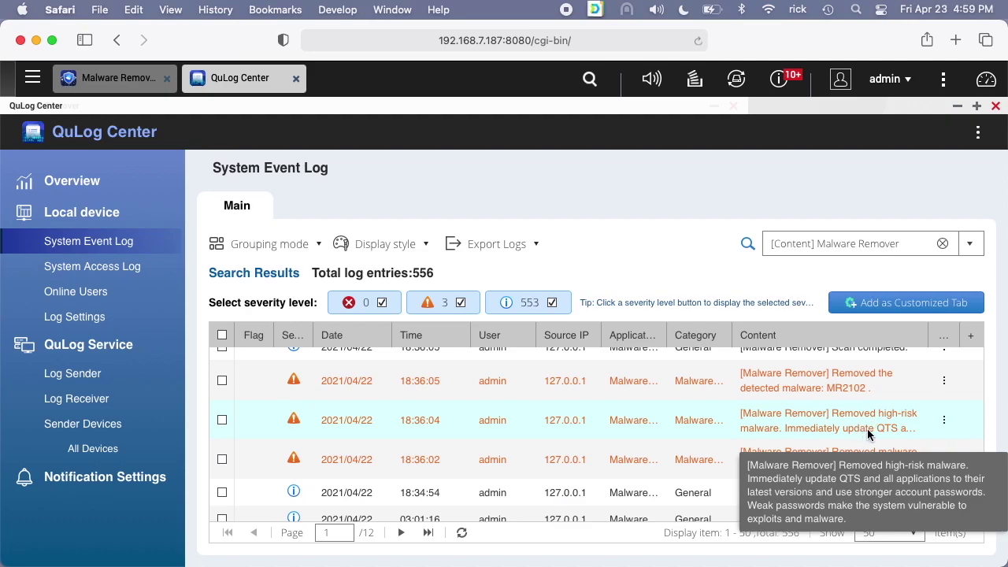
{"action": "scroll", "coordinate": [882, 424], "scroll_direction": "down", "scroll_amount": 1}
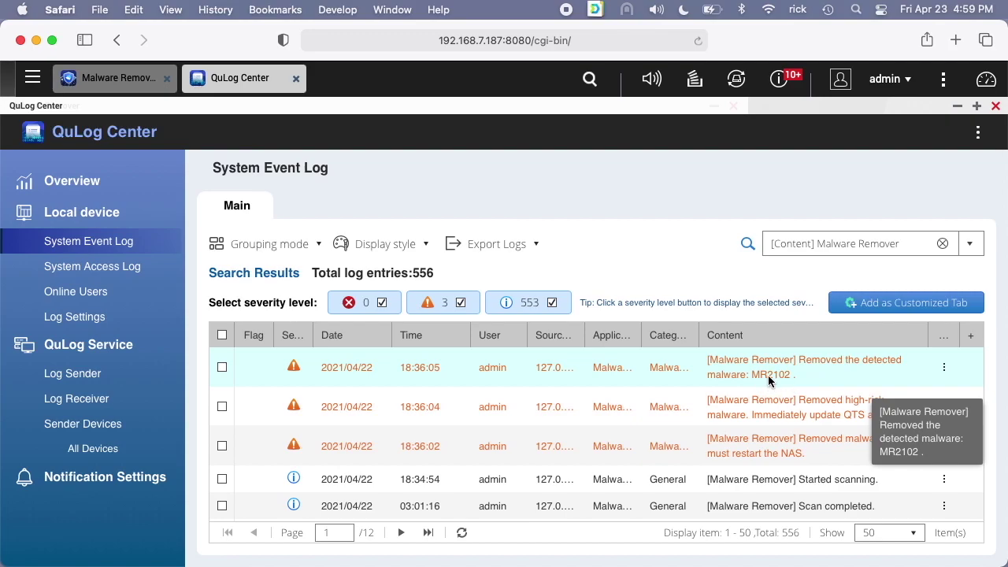
Search Google for mr2102 in a new Safari window
{"action": "key", "text": "super+n"}
{"action": "type", "text": "mr2102"}
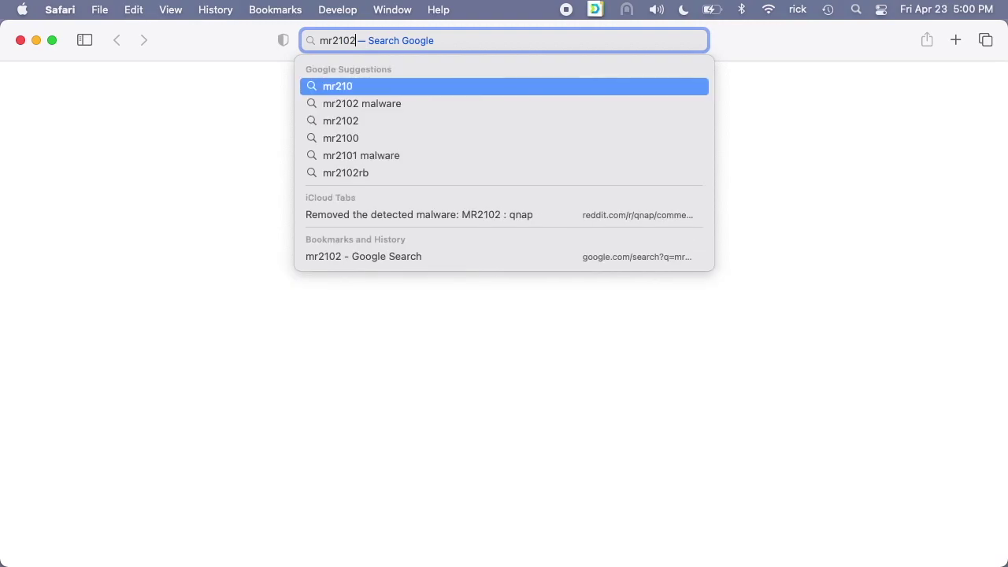
{"action": "key", "text": "Escape"}
{"action": "key", "text": "super+a"}
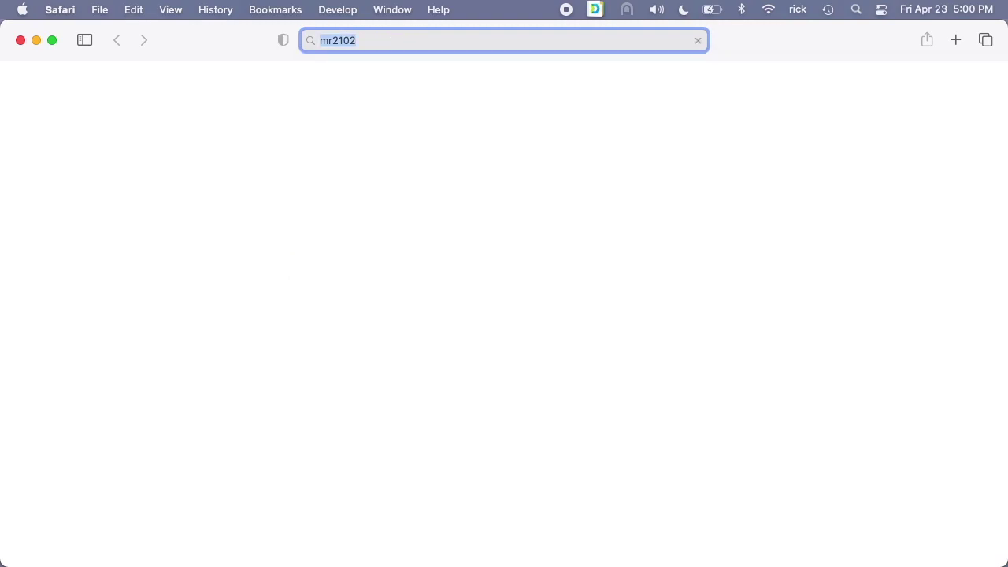
{"action": "key", "text": "Return"}
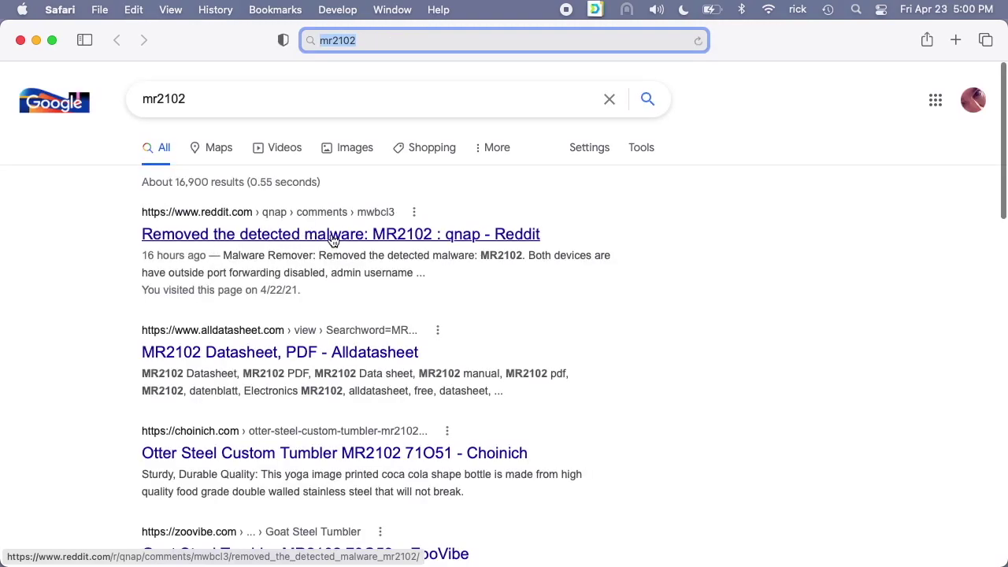
Refine the search to 'malware mr2102', review the Qlocker ransomware results, and minimize the window
{"action": "left_click", "coordinate": [144, 100]}
{"action": "type", "text": "ma"}
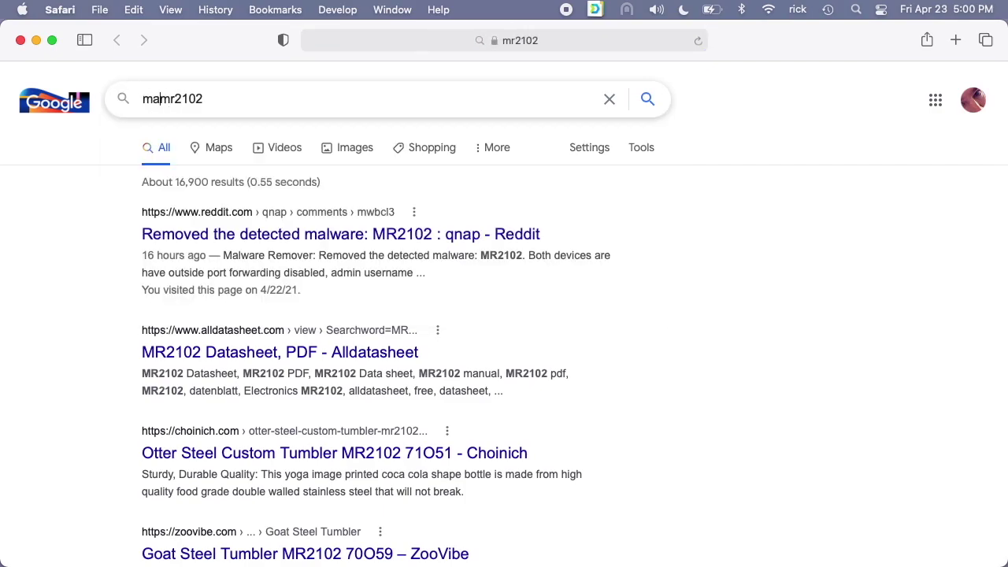
{"action": "type", "text": "lware"}
{"action": "key", "text": "Return"}
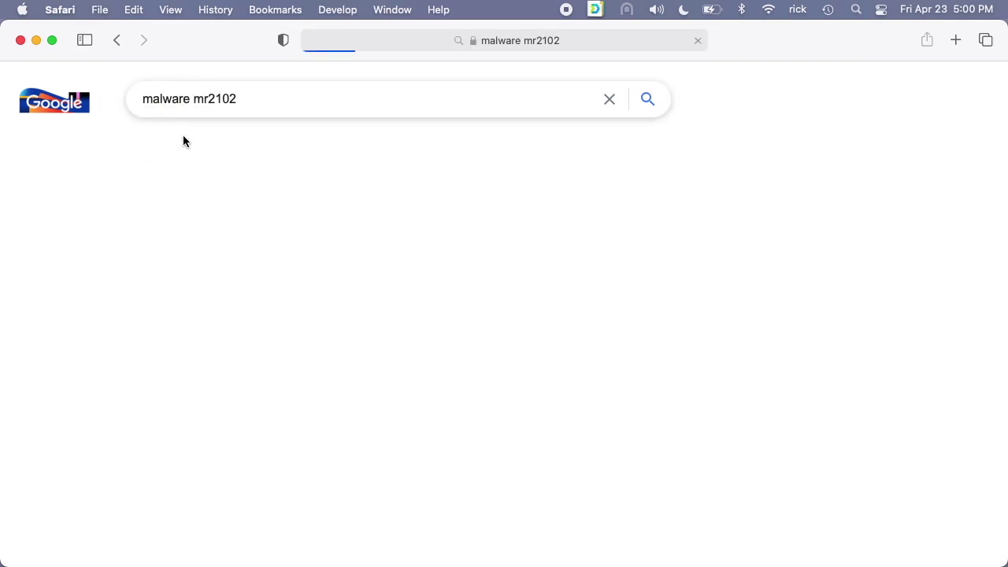
{"action": "scroll", "coordinate": [417, 459], "scroll_direction": "down", "scroll_amount": 4}
{"action": "scroll", "coordinate": [416, 456], "scroll_direction": "up", "scroll_amount": 1}
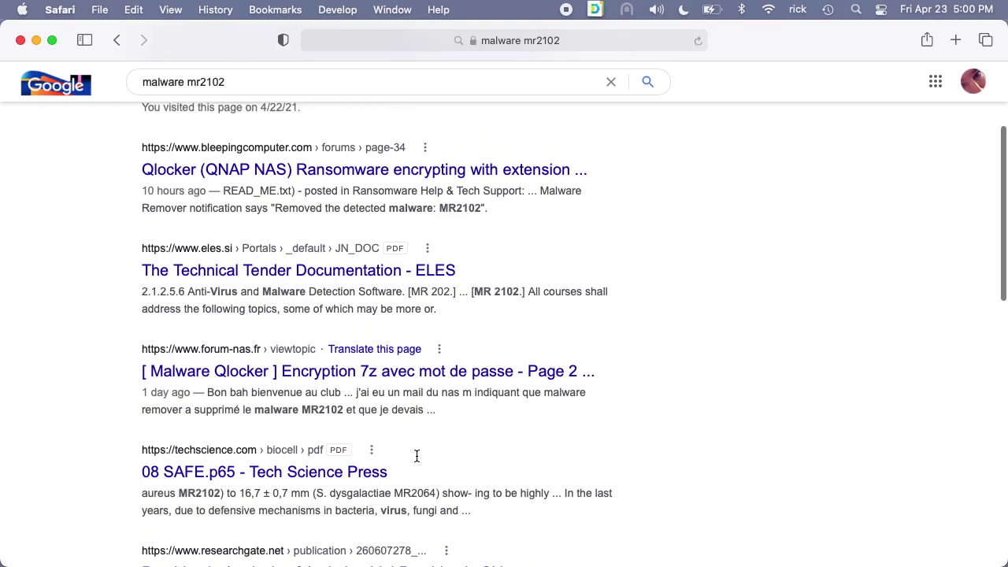
{"action": "scroll", "coordinate": [416, 456], "scroll_direction": "up", "scroll_amount": 4}
{"action": "left_click", "coordinate": [36, 41]}
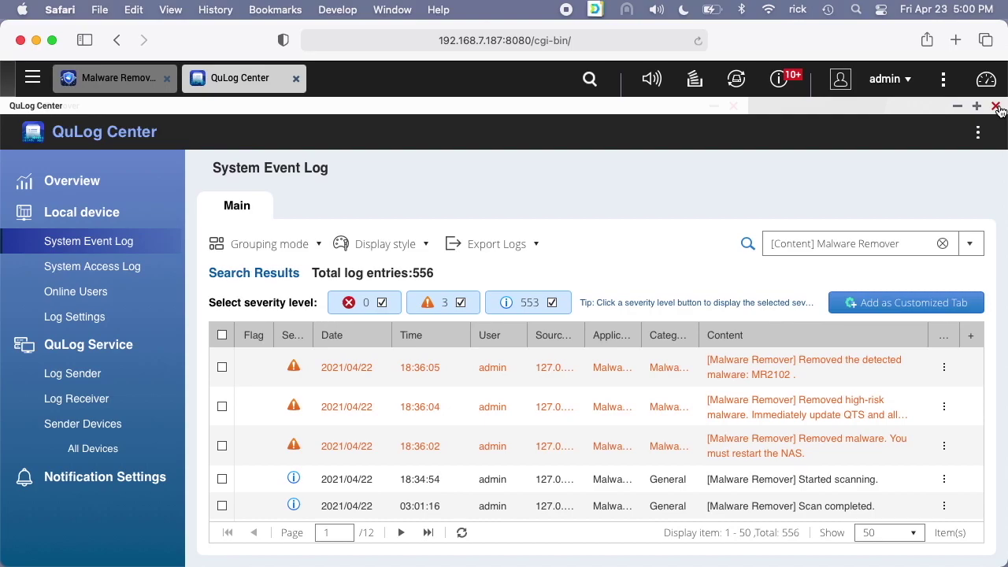
Close QuLog Center and Malware Remover, then view the !!!READ_ME.txt ransom note in File Station's Container folder
{"action": "left_click", "coordinate": [996, 106]}
{"action": "left_click", "coordinate": [733, 106]}
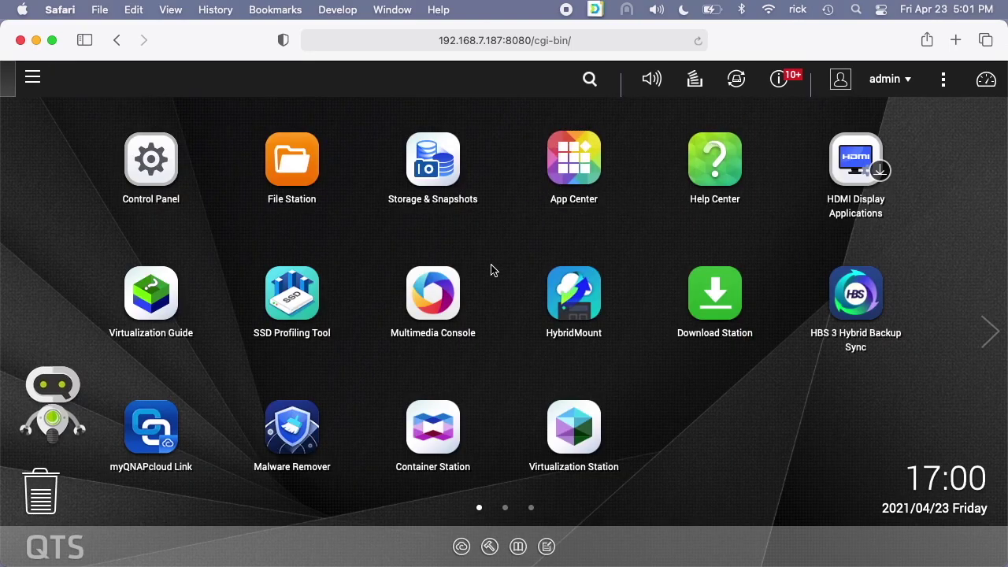
{"action": "left_click", "coordinate": [292, 162]}
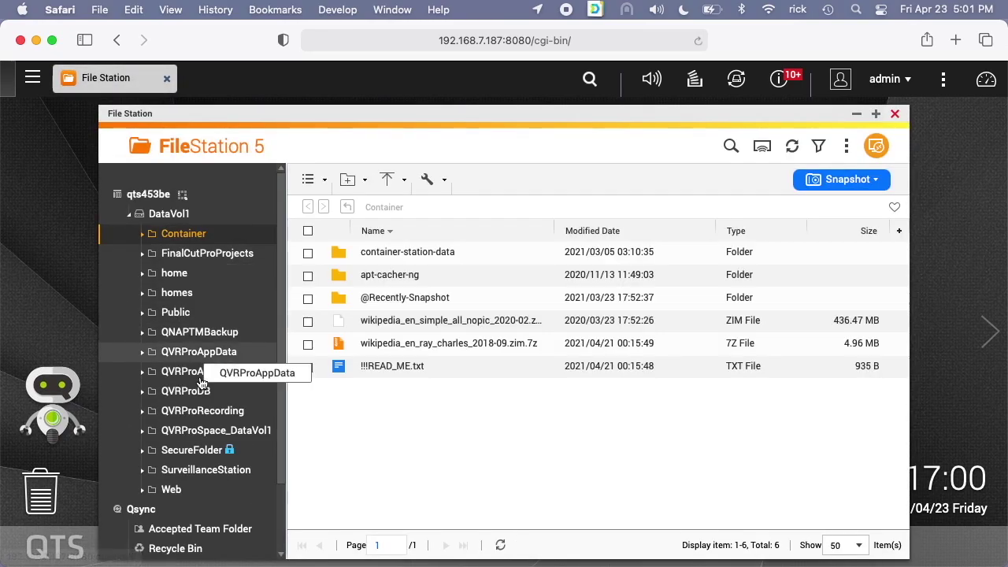
{"action": "double_click", "coordinate": [393, 365]}
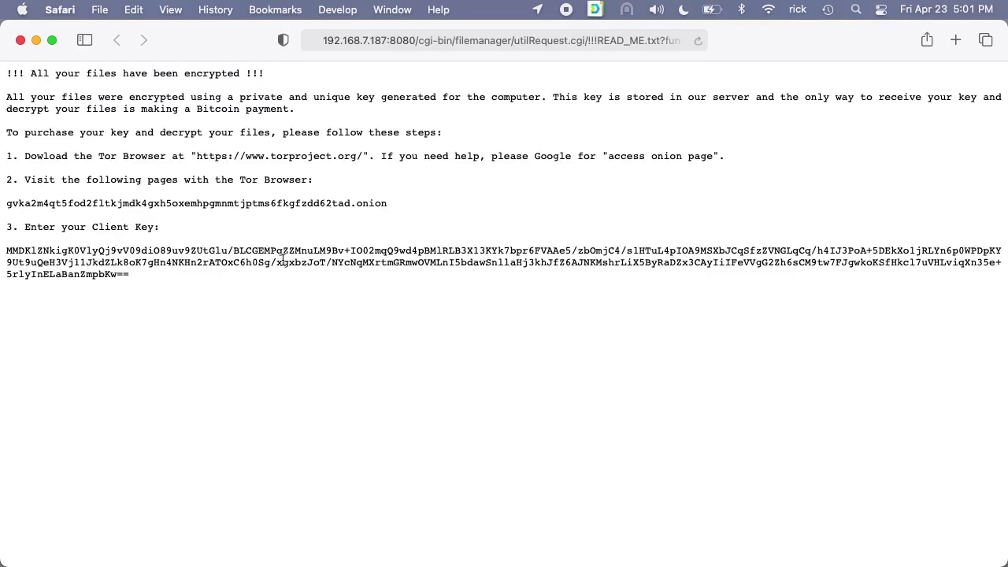
{"action": "left_click", "coordinate": [21, 39]}
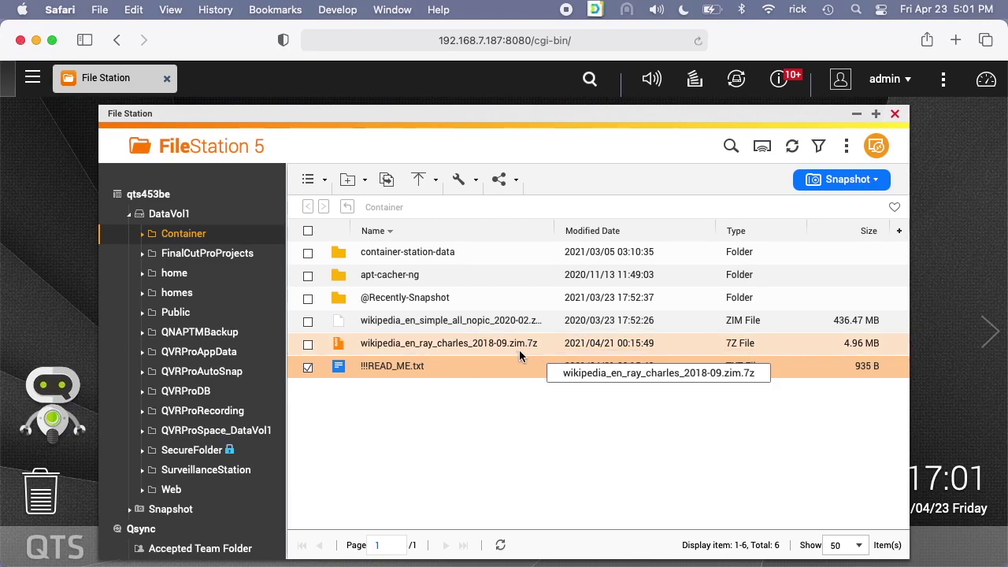
Close File Station and start a fresh Malware Remover scan
{"action": "left_click", "coordinate": [894, 114]}
{"action": "left_click", "coordinate": [292, 428]}
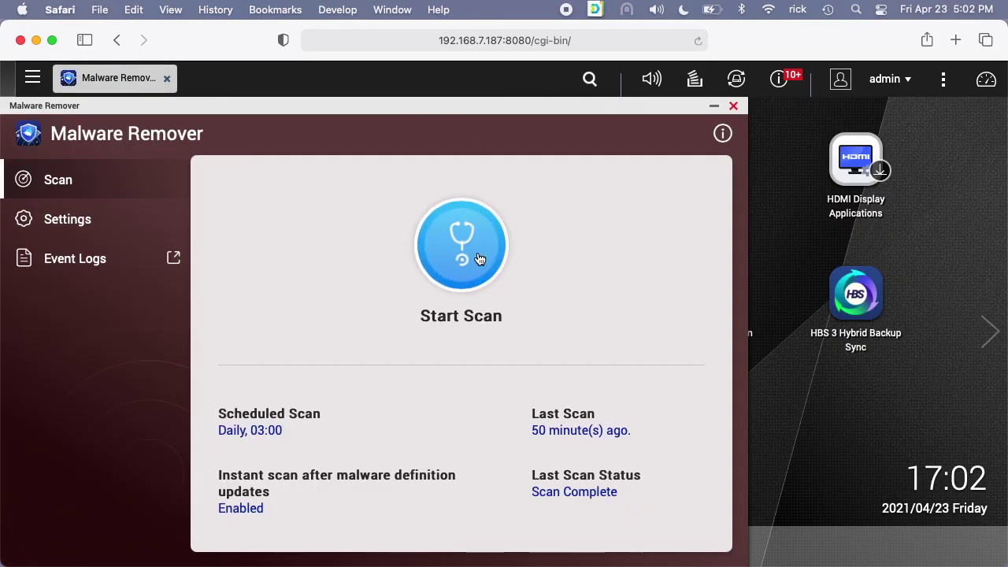
{"action": "left_click", "coordinate": [477, 254]}
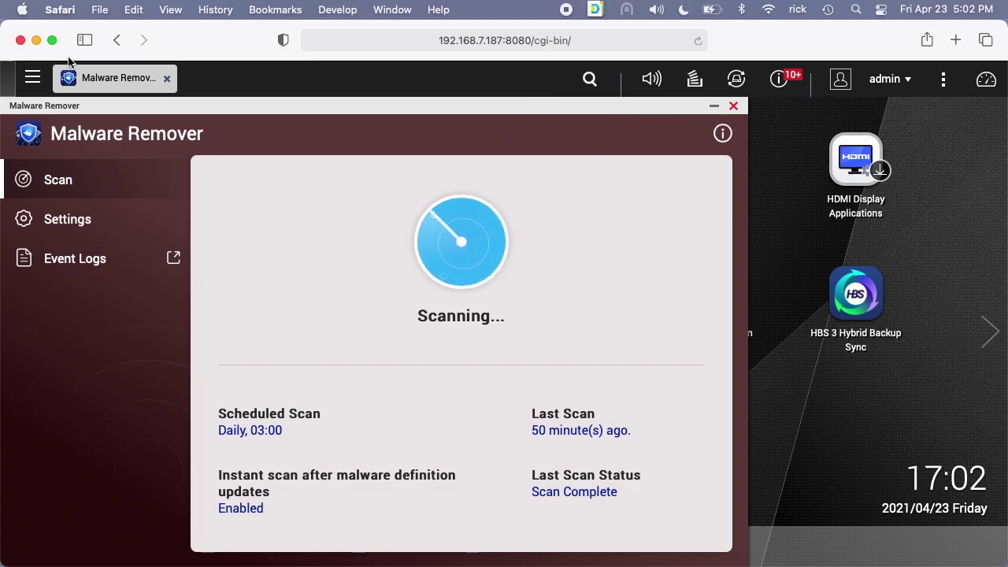
{"action": "left_click", "coordinate": [32, 78]}
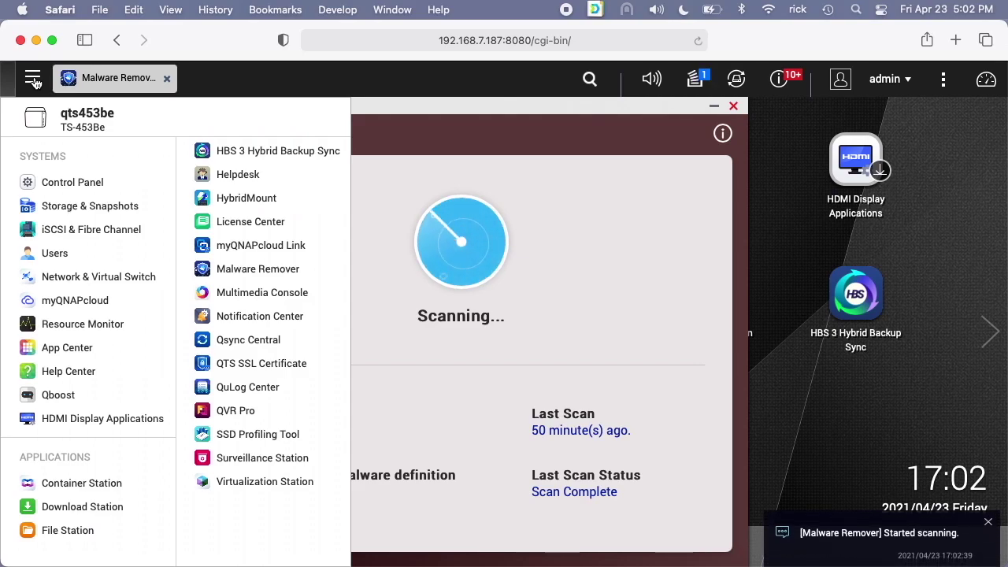
Switch off the myQNAPcloud Link service toggle and confirm with Yes
{"action": "left_click", "coordinate": [290, 249]}
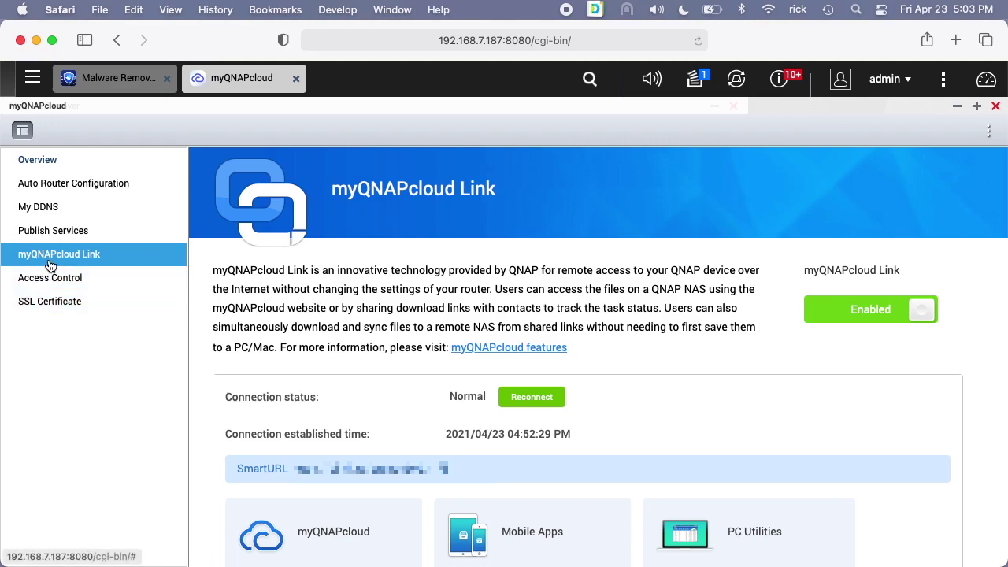
{"action": "left_click", "coordinate": [916, 309]}
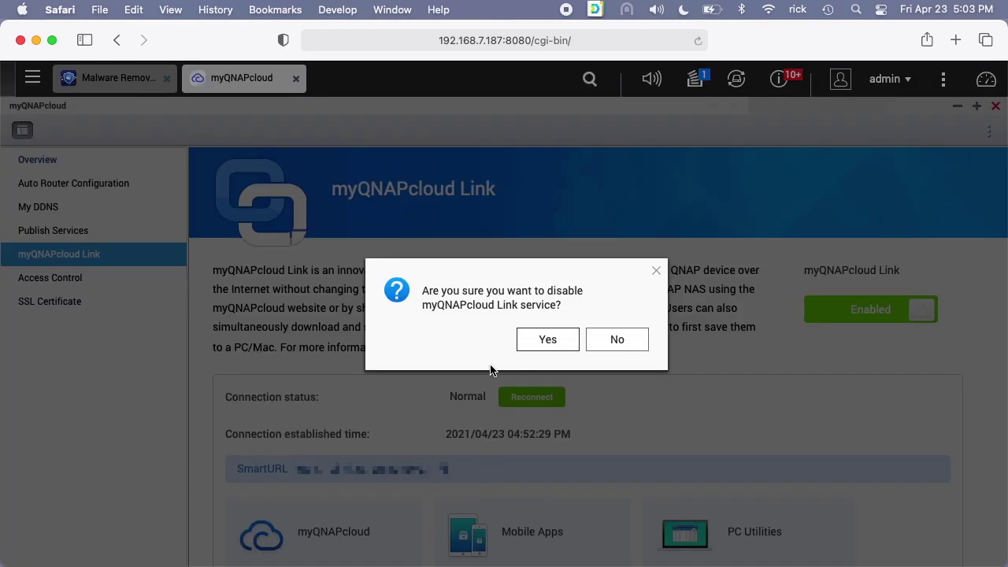
{"action": "left_click", "coordinate": [547, 343]}
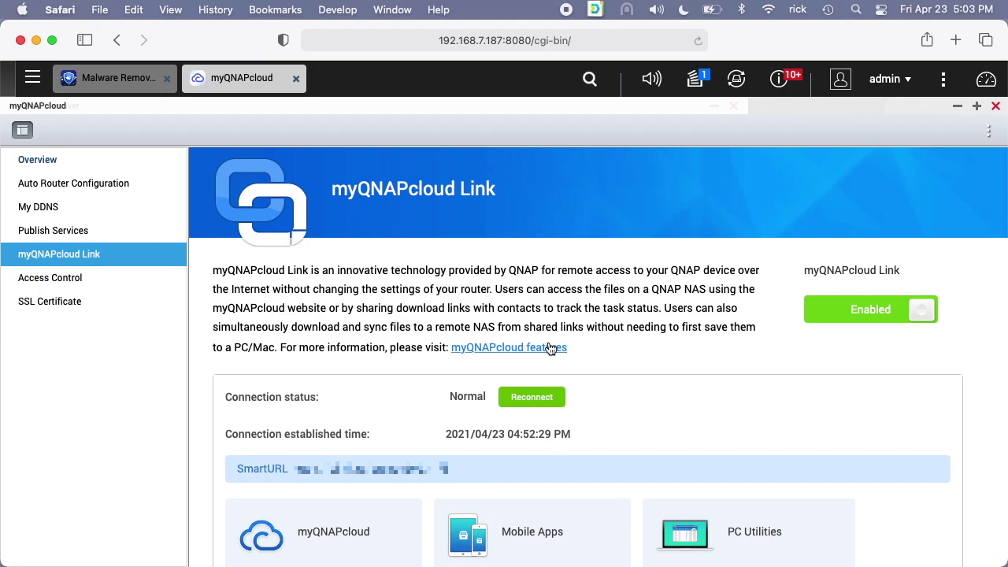
{"action": "left_click", "coordinate": [866, 315]}
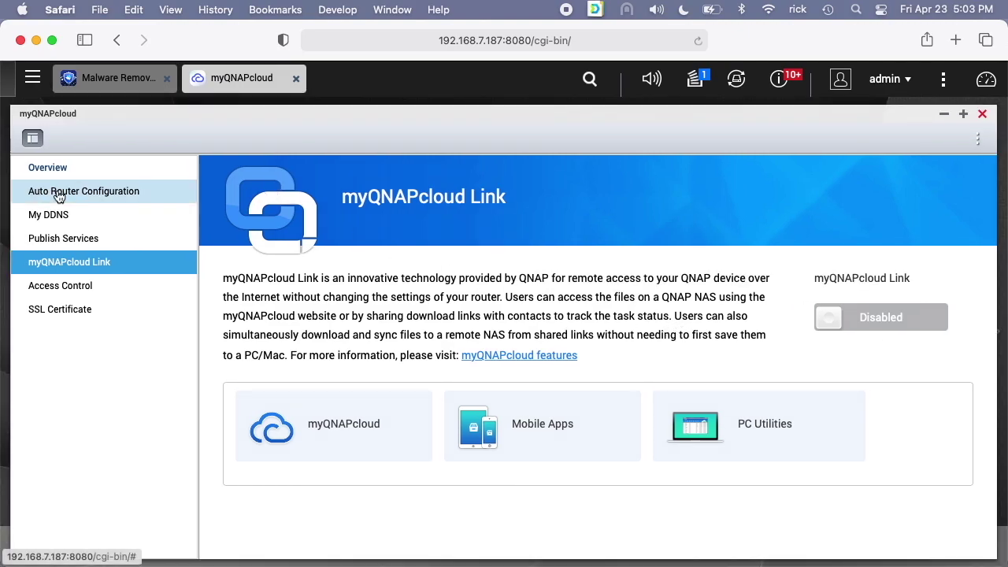
Untick Enable UPnP Port forwarding in Auto Router Configuration, apply it, and return to myQNAPcloud Link
{"action": "left_click", "coordinate": [59, 193]}
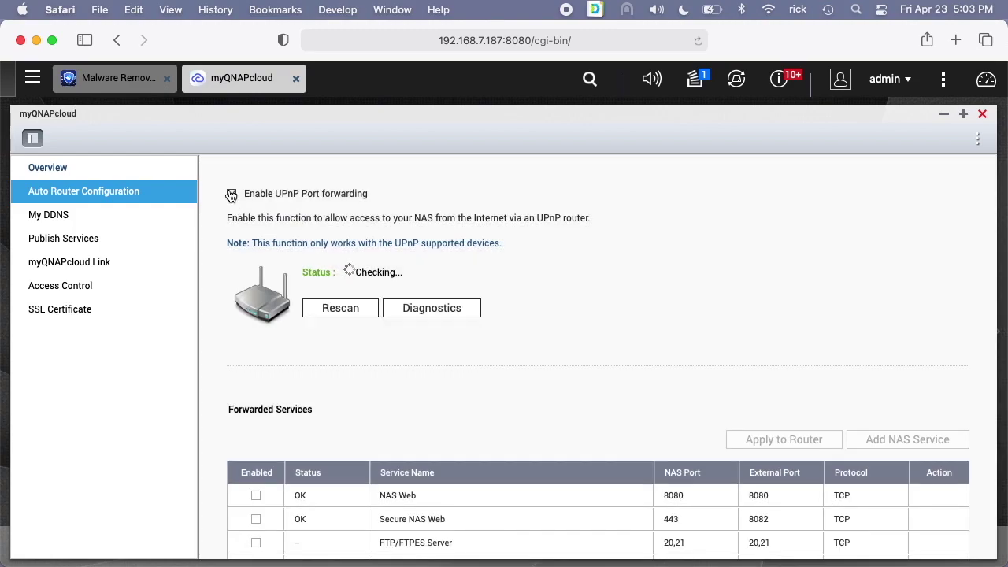
{"action": "left_click", "coordinate": [232, 195]}
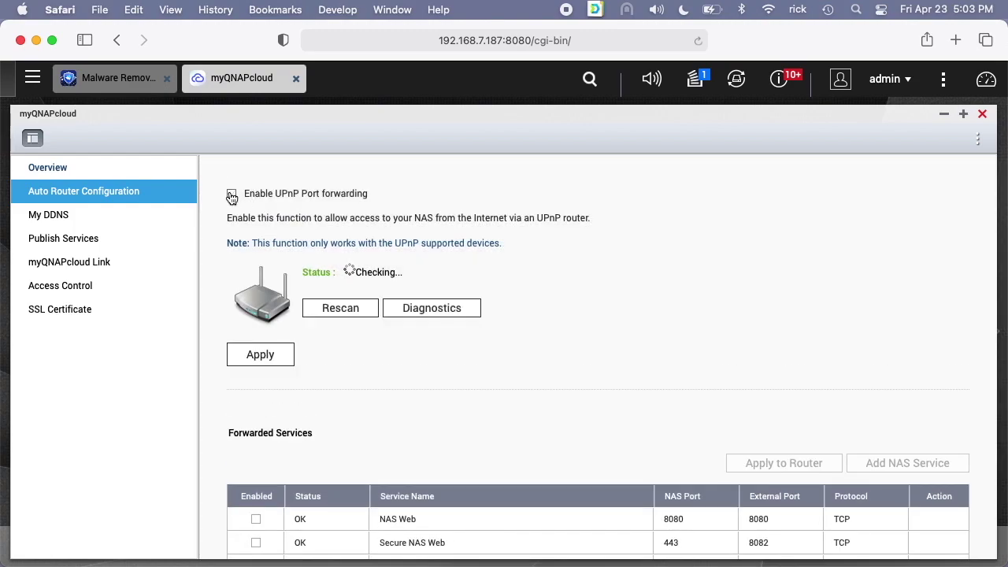
{"action": "left_click", "coordinate": [261, 356]}
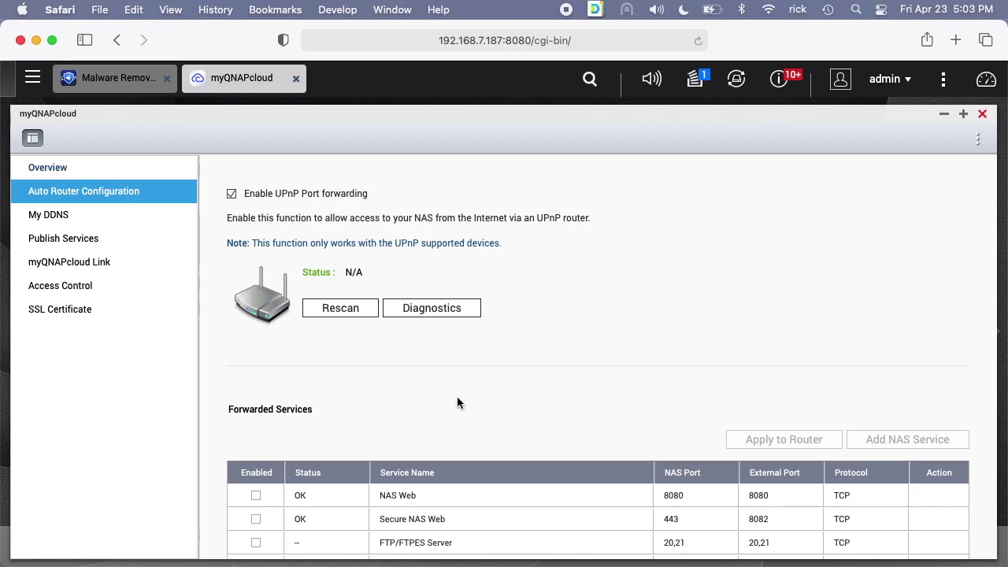
{"action": "scroll", "coordinate": [456, 394], "scroll_direction": "down", "scroll_amount": 3}
{"action": "scroll", "coordinate": [454, 398], "scroll_direction": "down", "scroll_amount": 5}
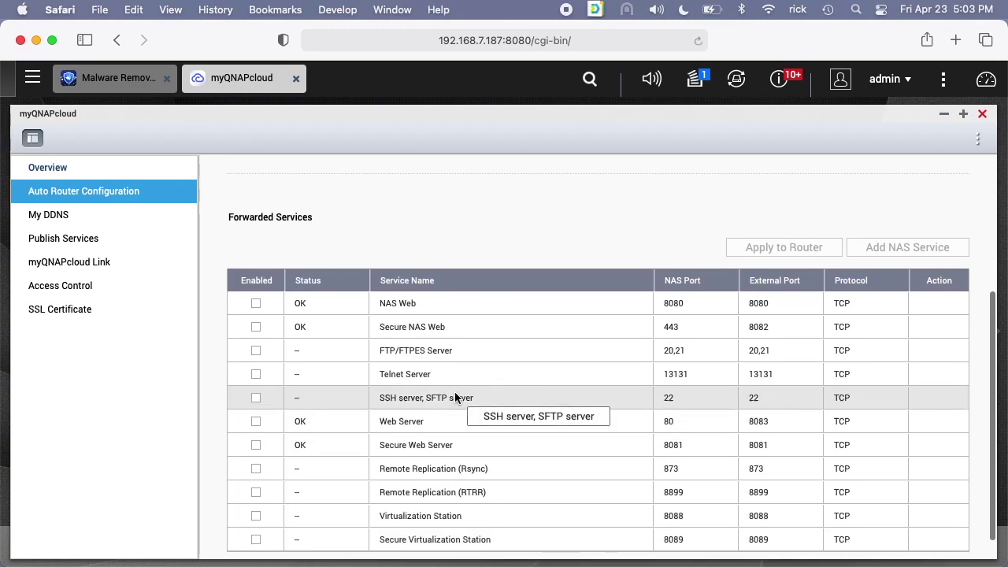
{"action": "scroll", "coordinate": [454, 398], "scroll_direction": "up", "scroll_amount": 8}
{"action": "scroll", "coordinate": [453, 397], "scroll_direction": "down", "scroll_amount": 6}
{"action": "left_click", "coordinate": [246, 258]}
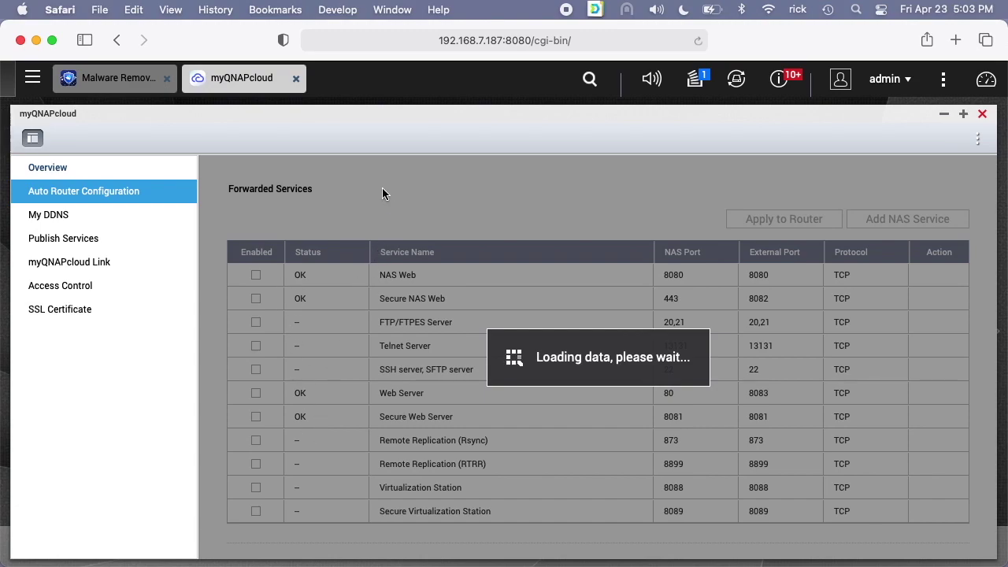
{"action": "scroll", "coordinate": [381, 189], "scroll_direction": "up", "scroll_amount": 5}
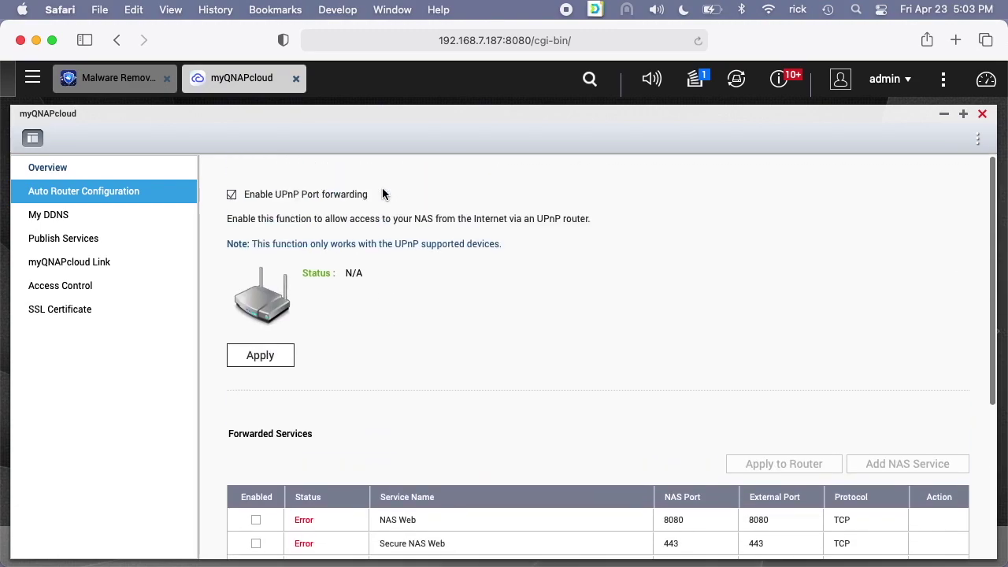
{"action": "left_click", "coordinate": [96, 268]}
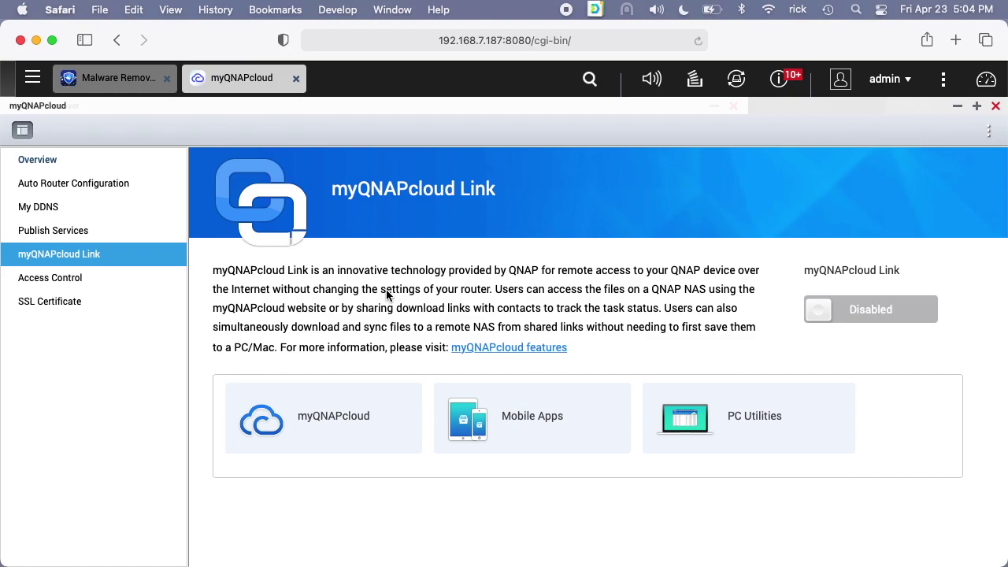
Close the myQNAPcloud window
{"action": "left_click", "coordinate": [995, 107]}
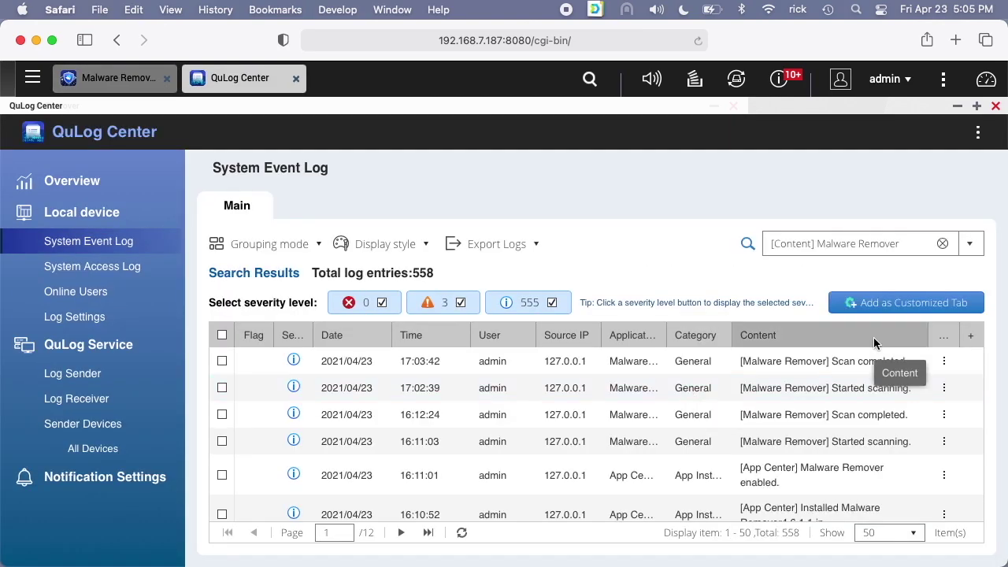
{"action": "left_click", "coordinate": [995, 105]}
{"action": "left_click", "coordinate": [733, 105]}
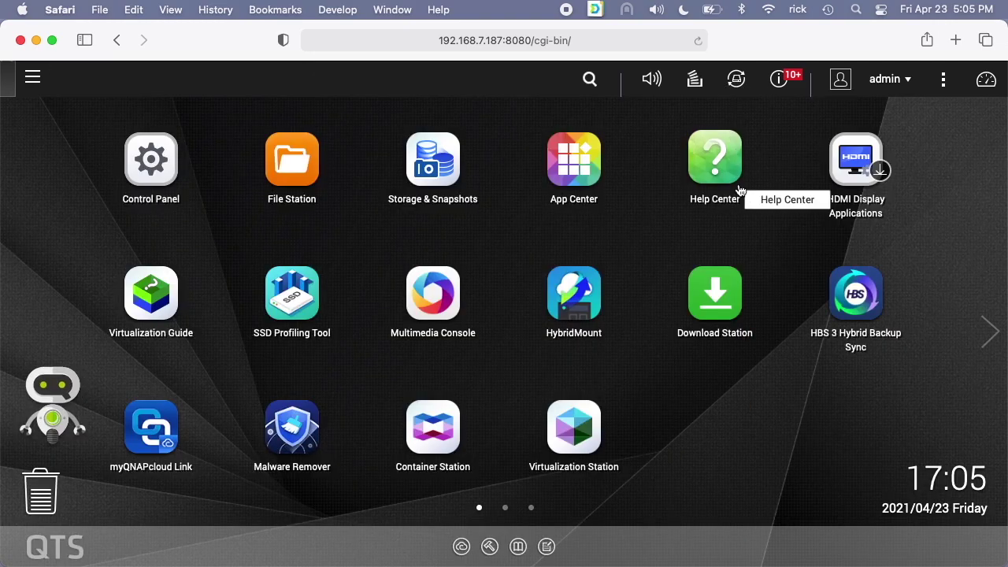